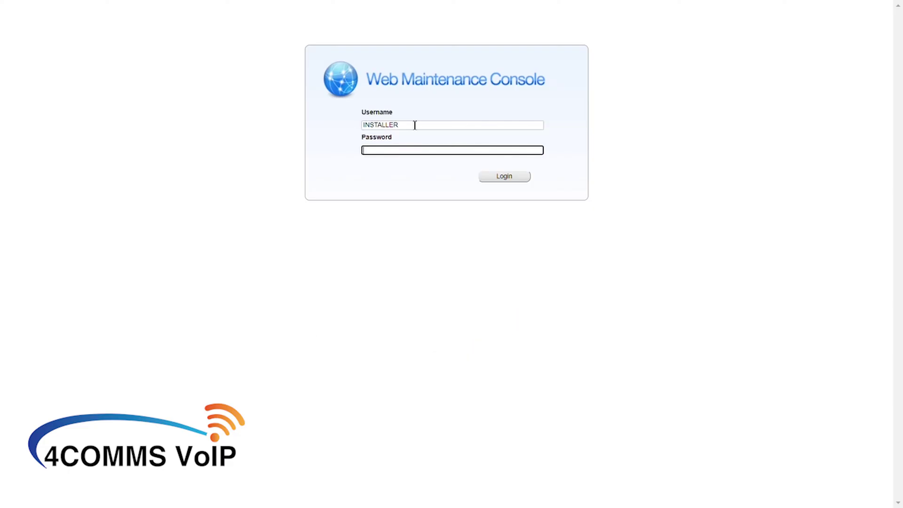
Enter the installer account password and log in to the NS700 console
text(1234)
click(497, 176)
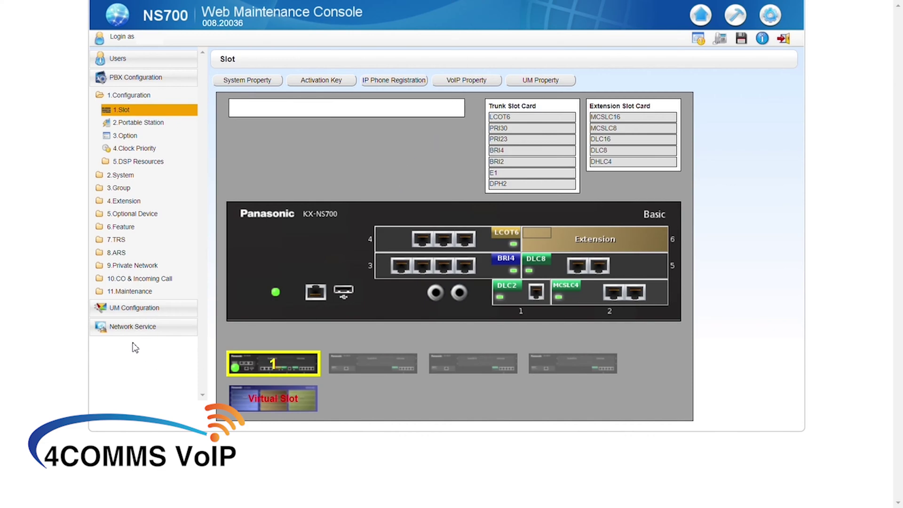
Review IP Address/Ports: static LAN IP 192.168.15.101, DNS 8.8.8.8 and 1.1.1.1
click(124, 329)
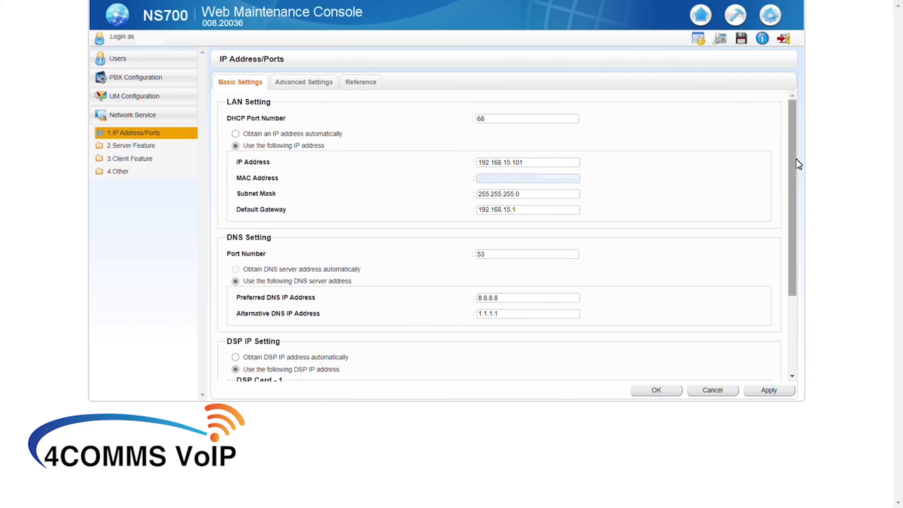
scroll(800, 171, down, 1)
drag(798, 167, 815, 244)
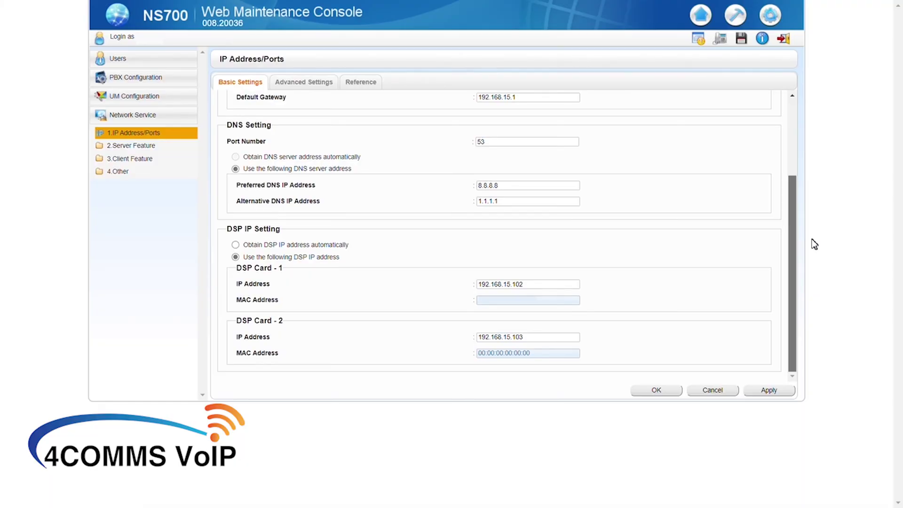
drag(814, 245, 801, 146)
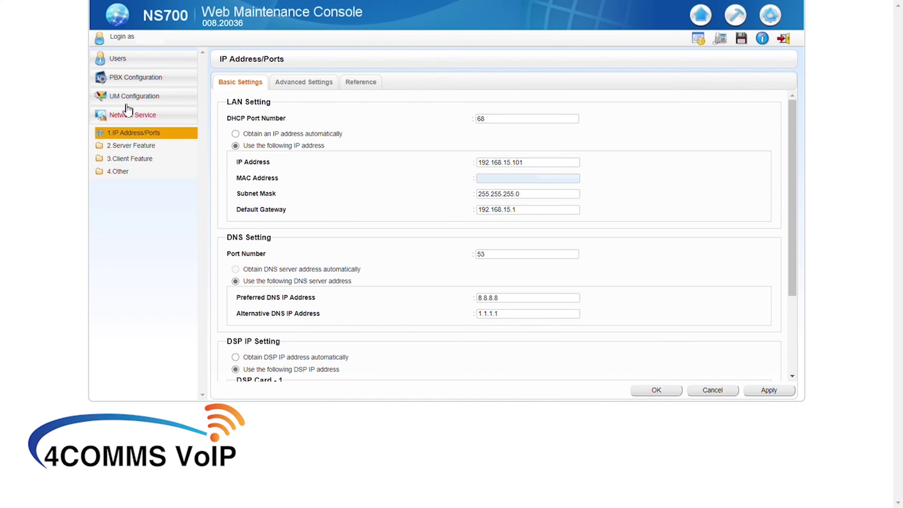
Show the Site system property Port Number tab (PTAP signalling 9300, MGCP signalling 2727)
click(118, 83)
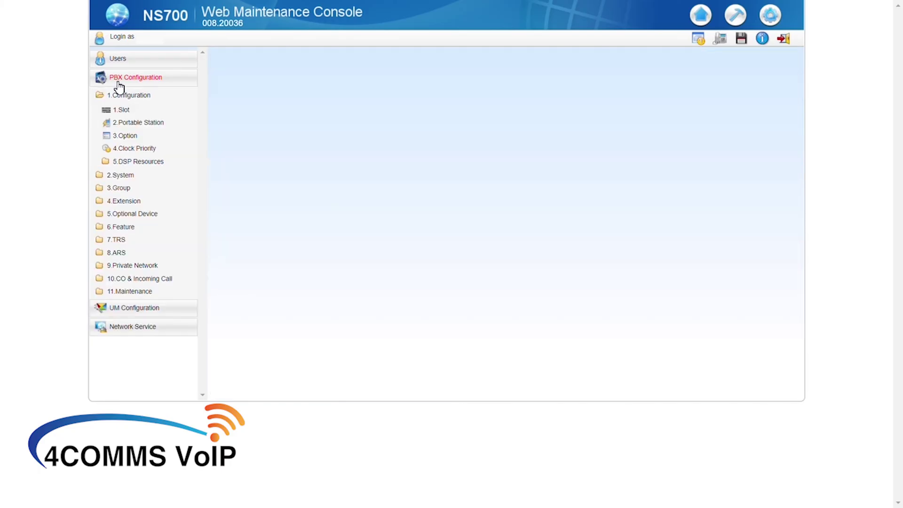
click(123, 112)
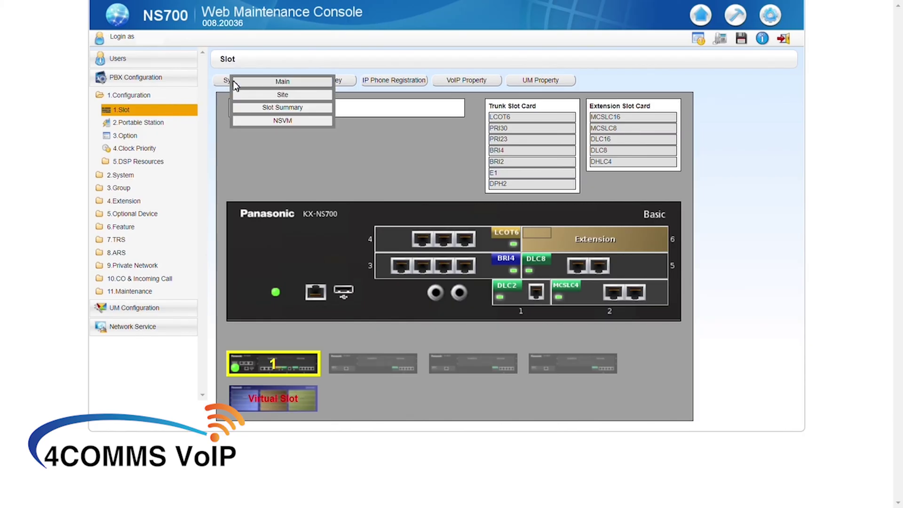
mouse_move(245, 81)
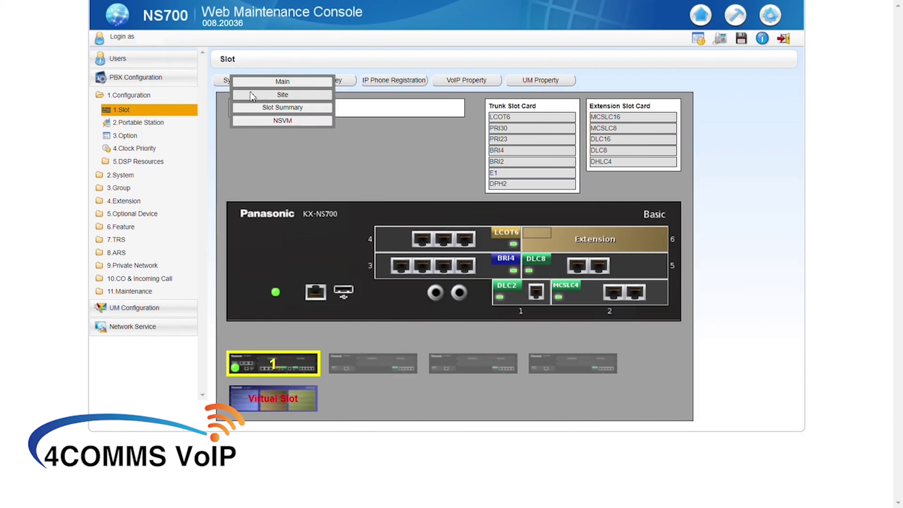
click(253, 95)
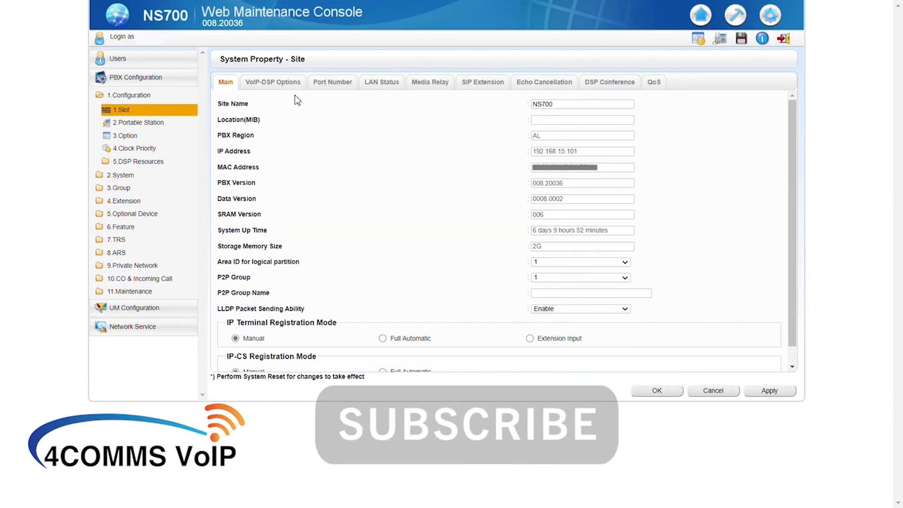
click(329, 84)
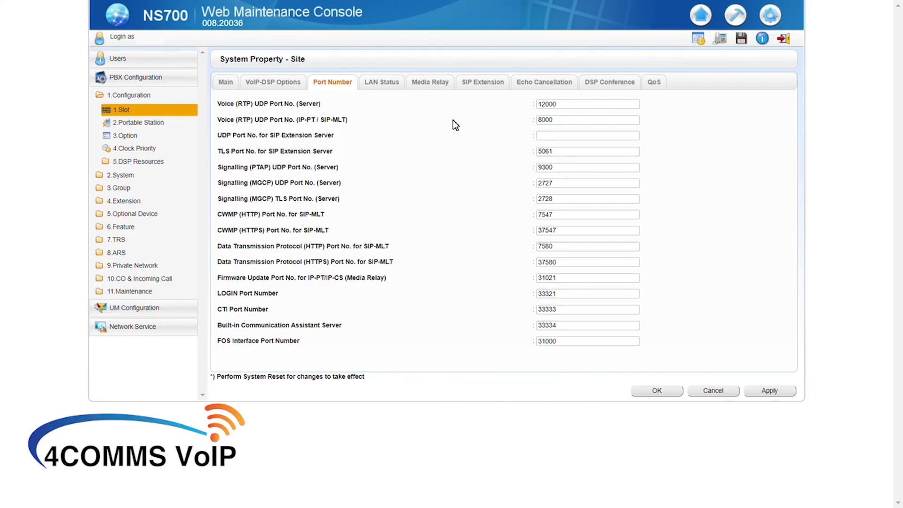
Enter the public NAT external IP address on the Media Relay tab and note the system reset reminder
click(428, 85)
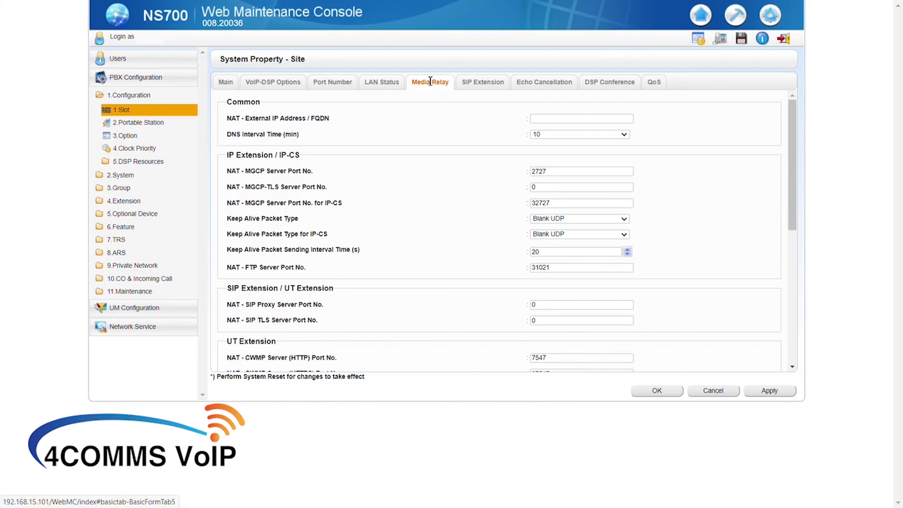
click(547, 121)
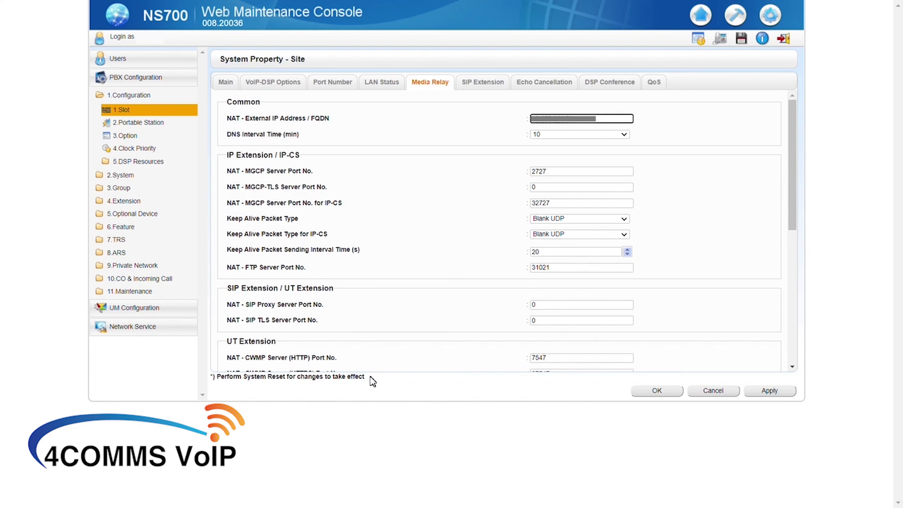
drag(372, 381, 208, 394)
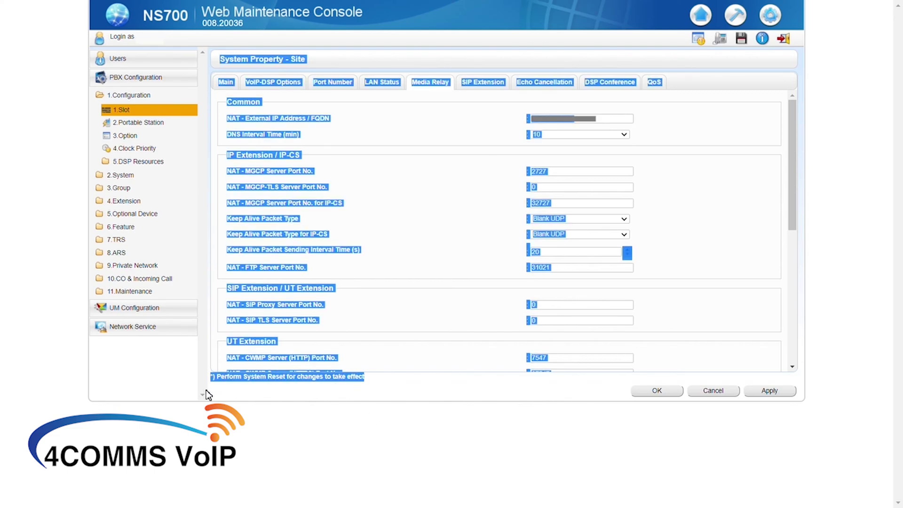
click(262, 391)
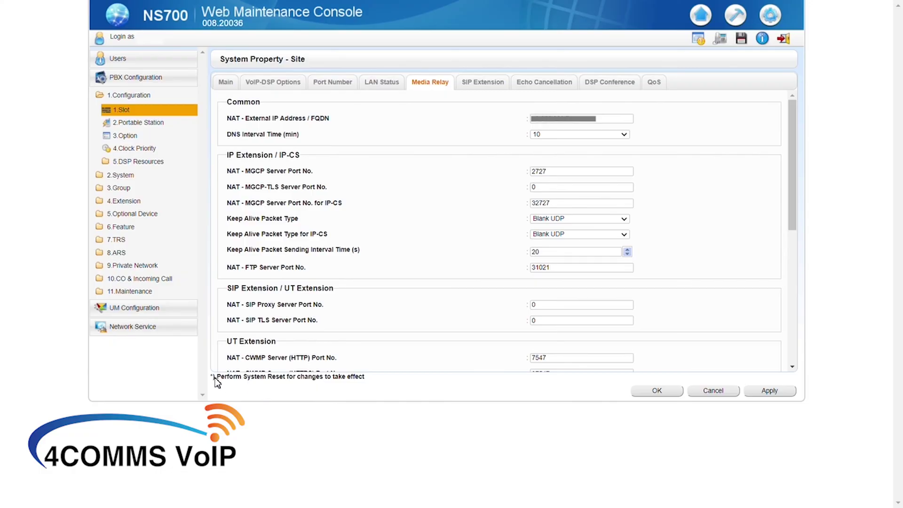
drag(231, 383, 333, 389)
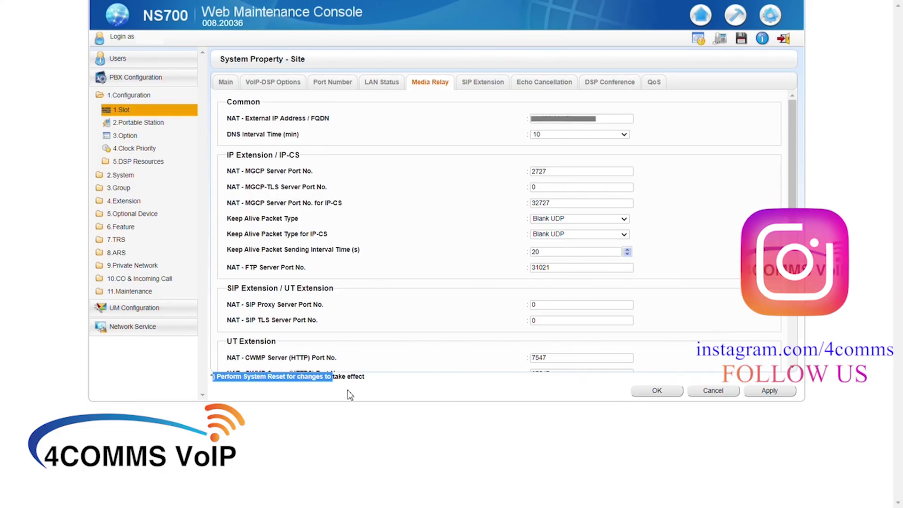
click(440, 400)
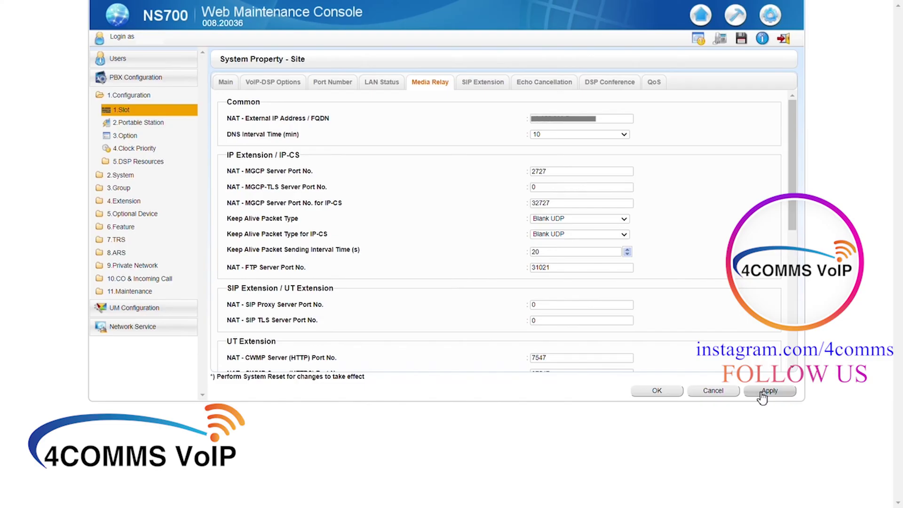
Save the site NAT settings and switch to the virtual shelf
click(656, 391)
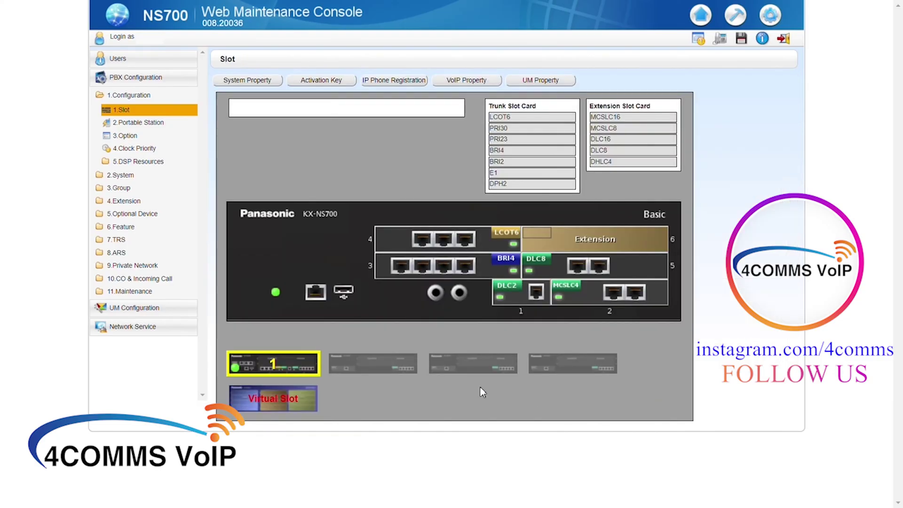
click(294, 403)
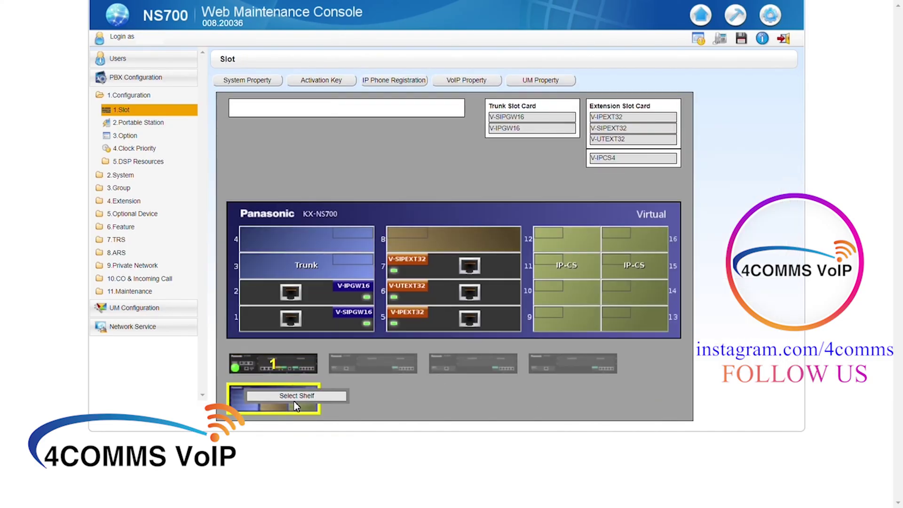
click(405, 325)
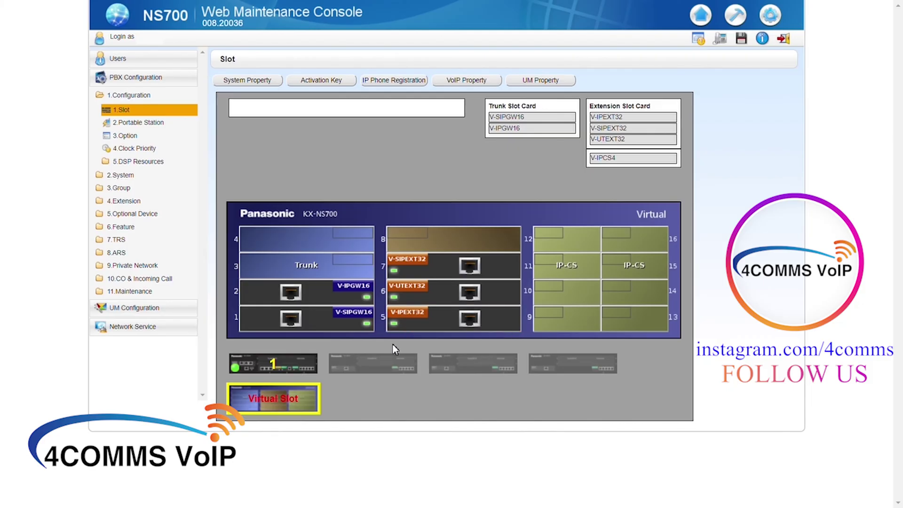
Check V-SIPGW16 NAT Traversal 1 (Fixed IP Addr., RTP port 16000), then close without saving
click(350, 320)
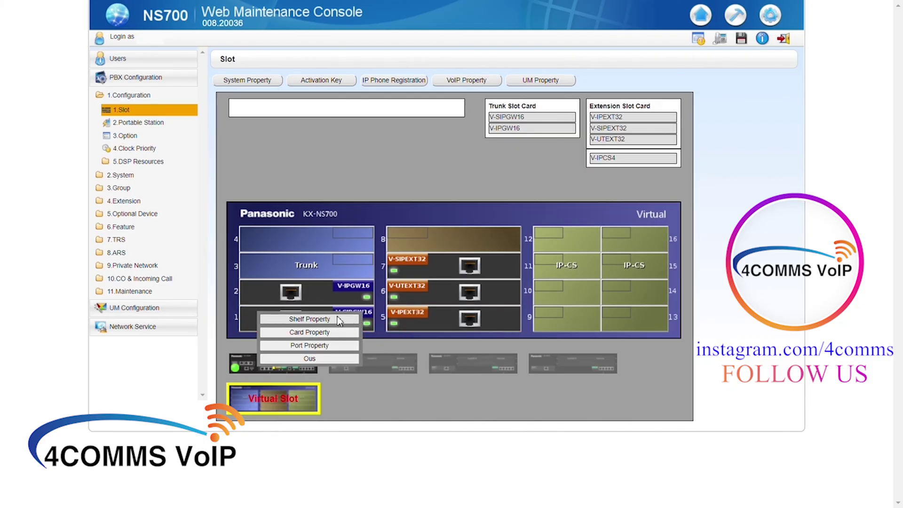
click(335, 320)
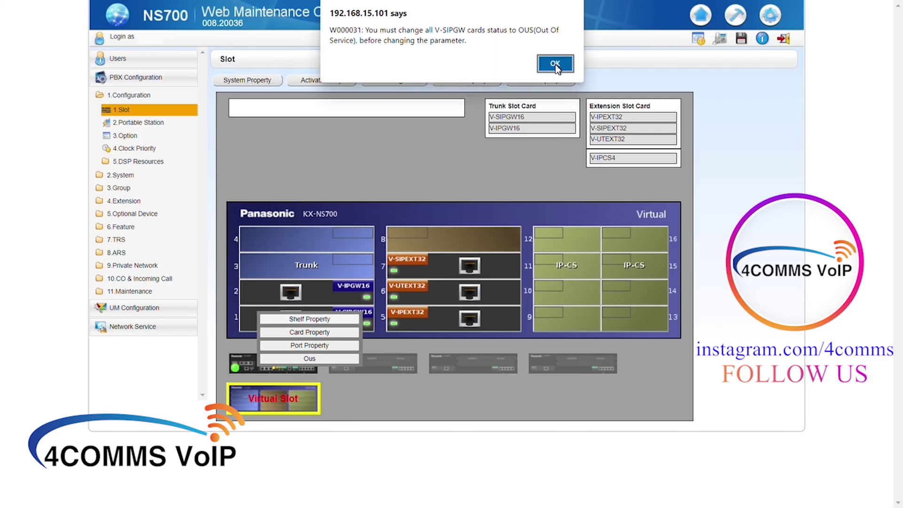
click(556, 65)
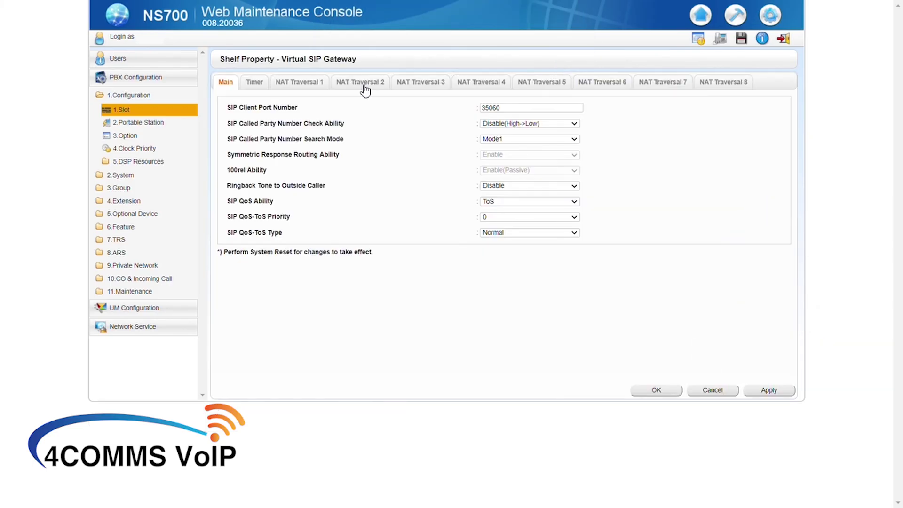
click(311, 84)
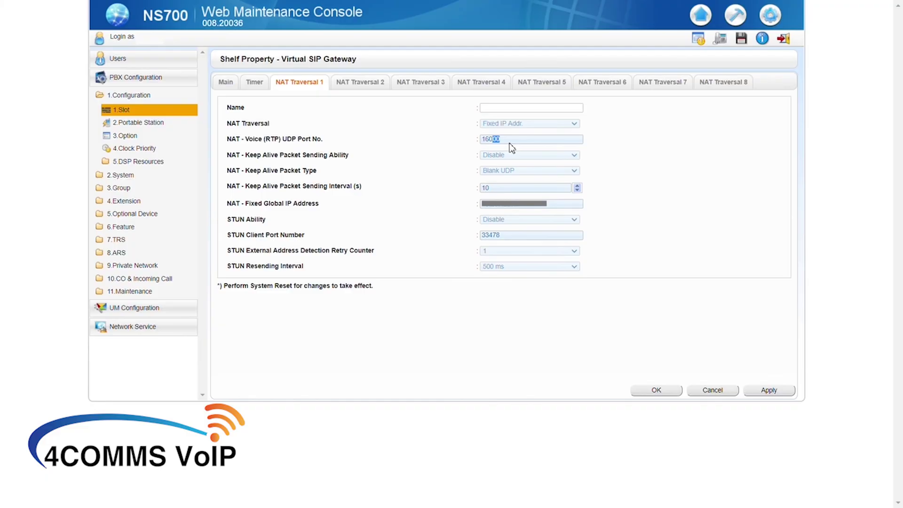
click(715, 392)
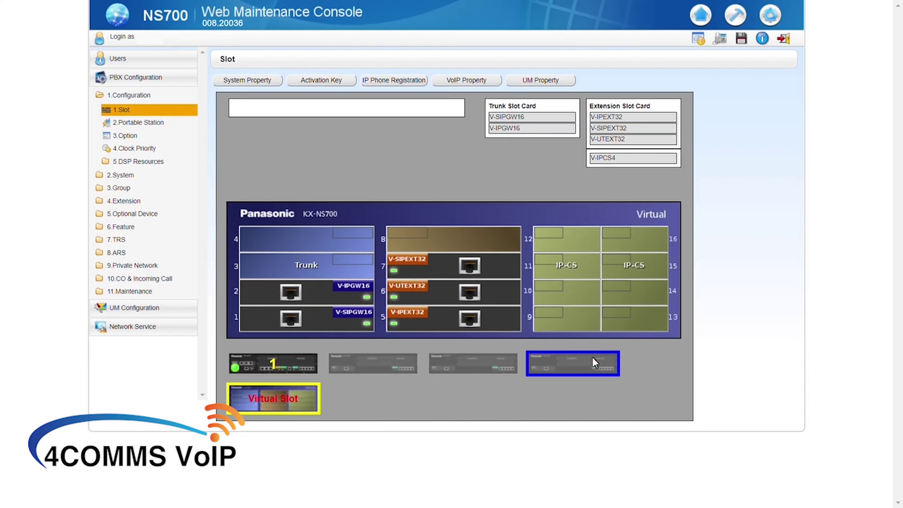
Open the IP-PT port list showing the 32 registered virtual IP extensions on slot 5
click(517, 320)
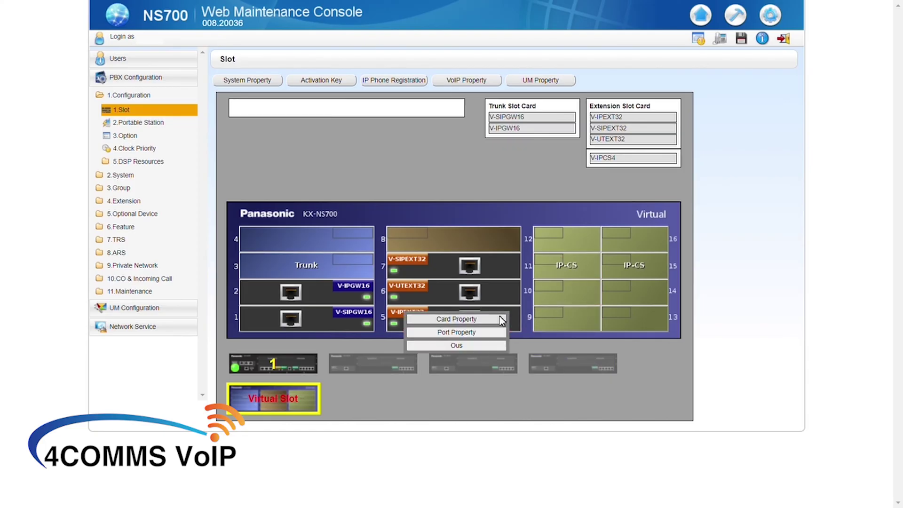
click(465, 332)
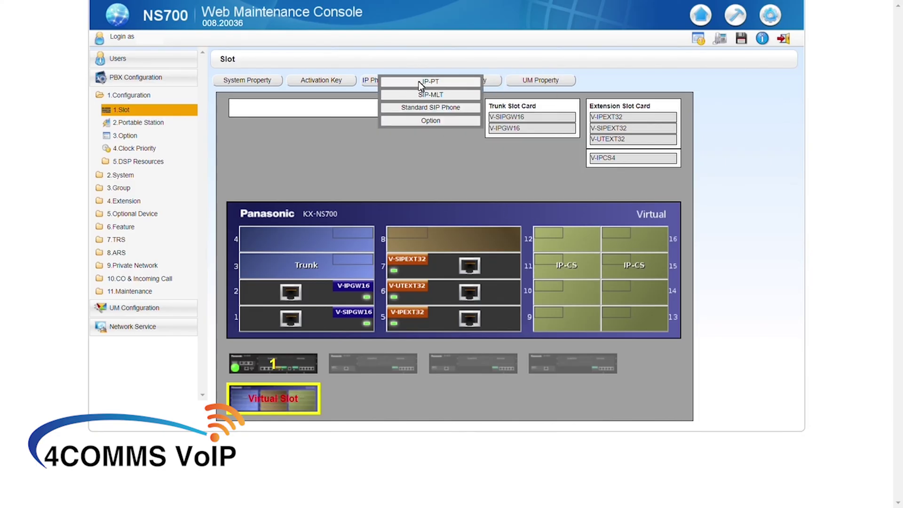
click(419, 81)
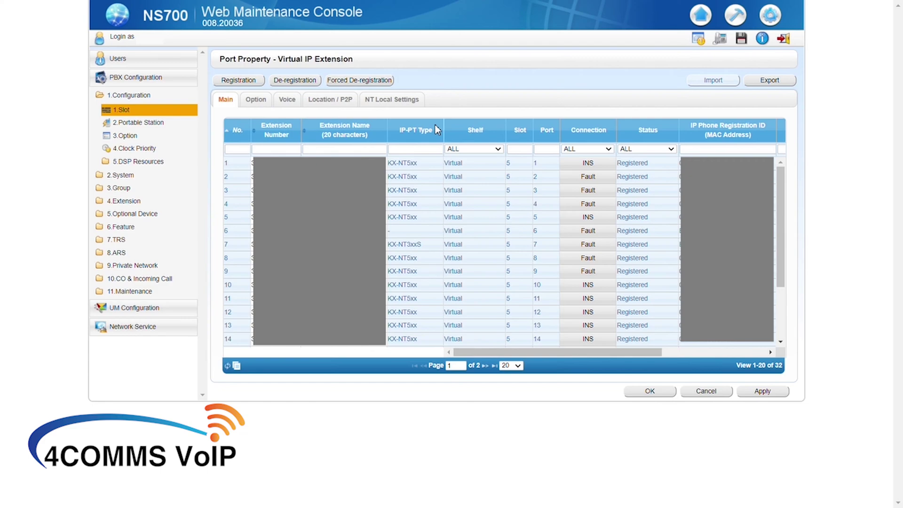
Filter the list to extension 2222 and name it 'Remote Test'
click(279, 148)
text(222)
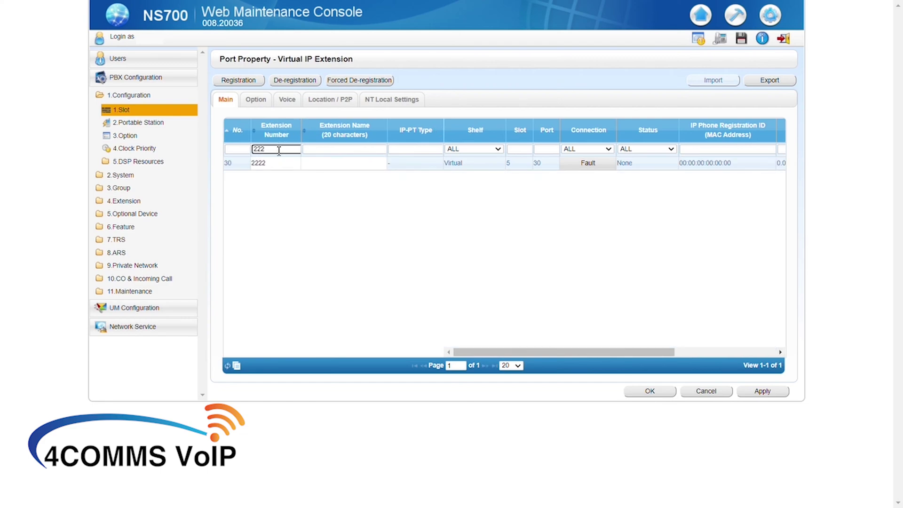
click(324, 165)
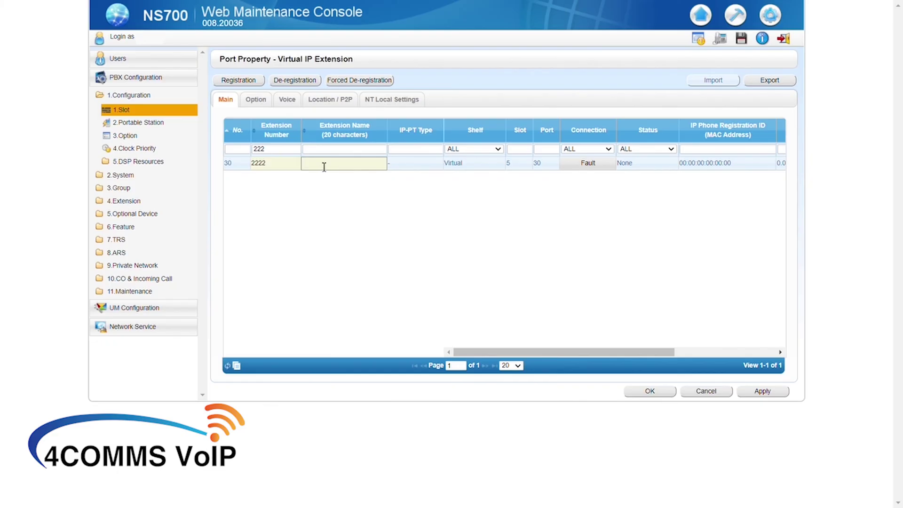
text(Reception)
key(BackSpace)
key(BackSpace)
key(BackSpace)
key(BackSpace)
key(BackSpace)
key(BackSpace)
key(BackSpace)
key(BackSpace)
key(BackSpace)
key(Caps_Lock)
text(RemoteTest)
Set extension 2222's Phone Location to Remote + Local and apply
click(330, 103)
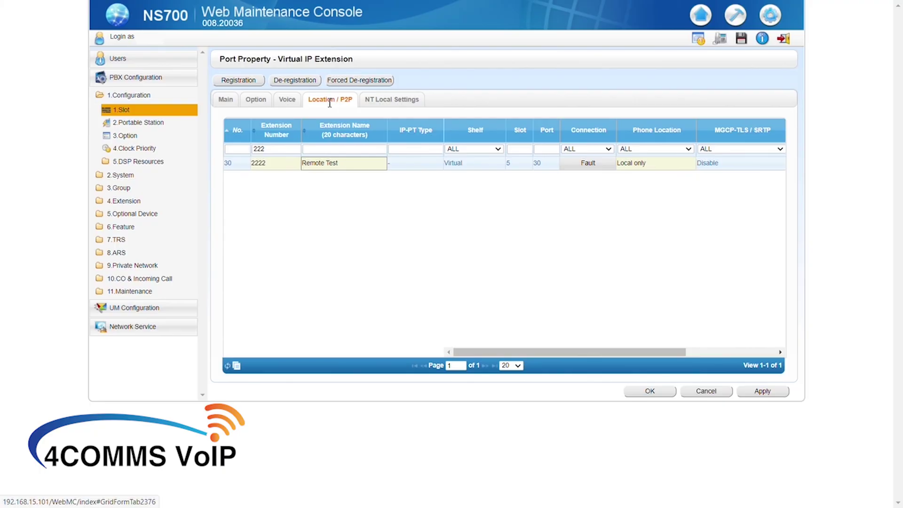
click(632, 166)
click(632, 166)
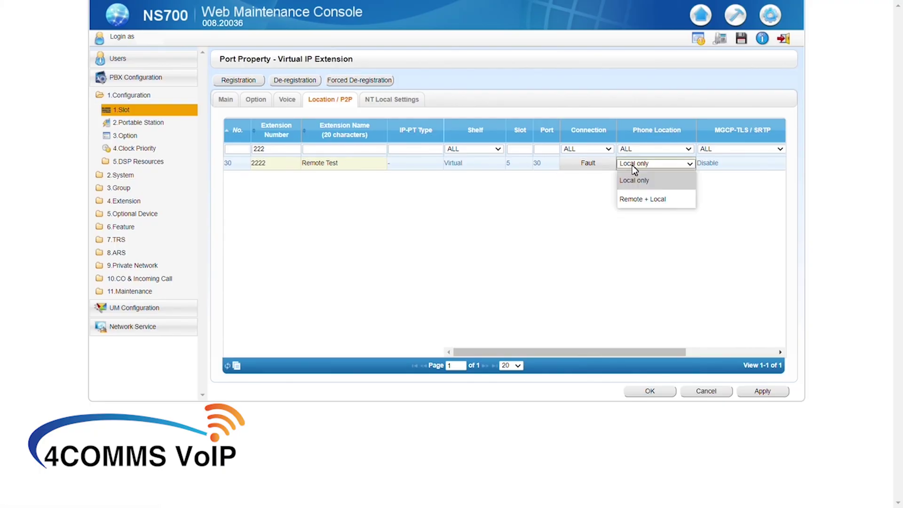
click(638, 201)
click(636, 199)
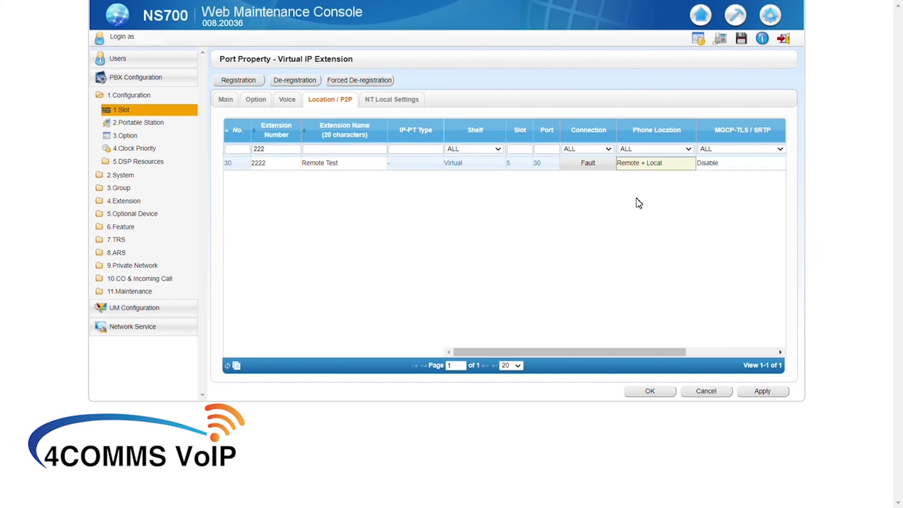
click(777, 396)
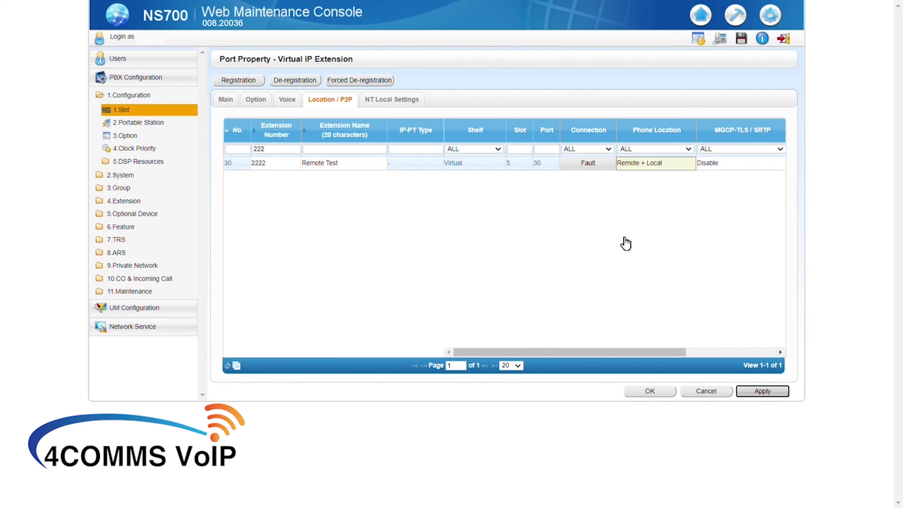
Take extension 2222's port out of service (OUS) and clear its MAC address
click(226, 100)
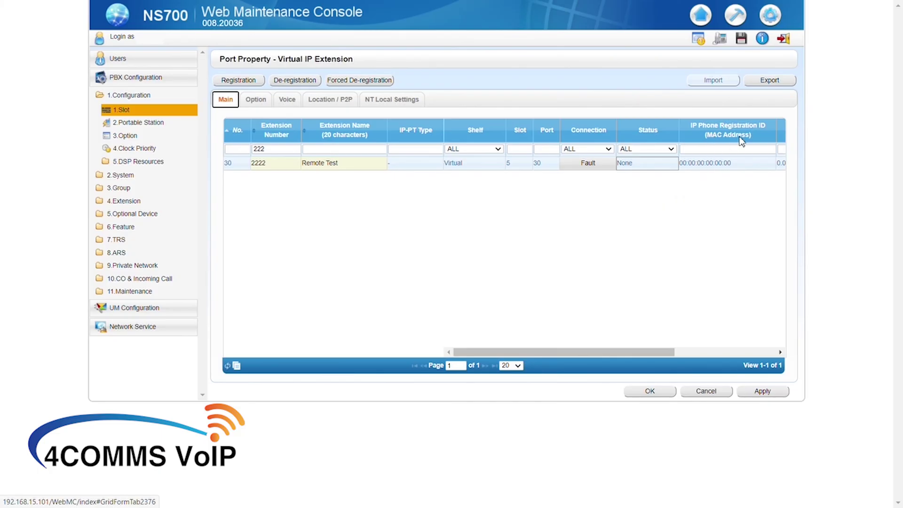
click(586, 166)
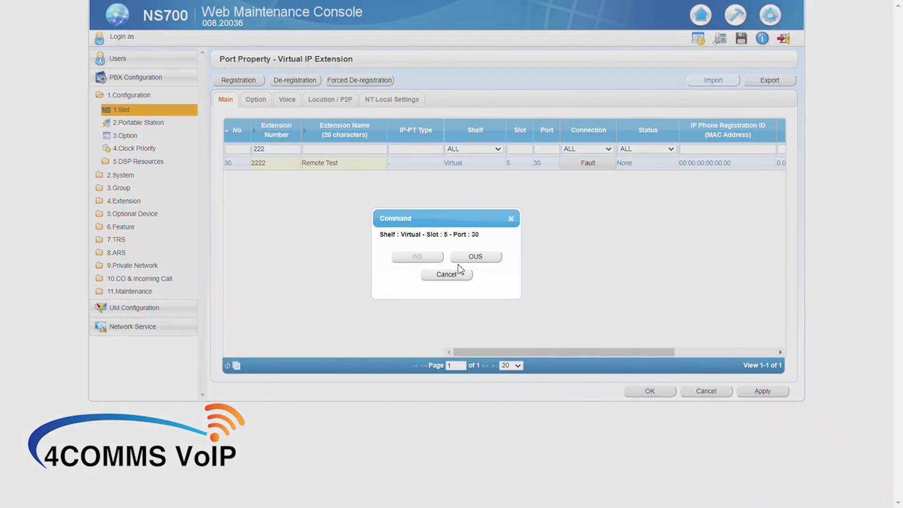
click(488, 263)
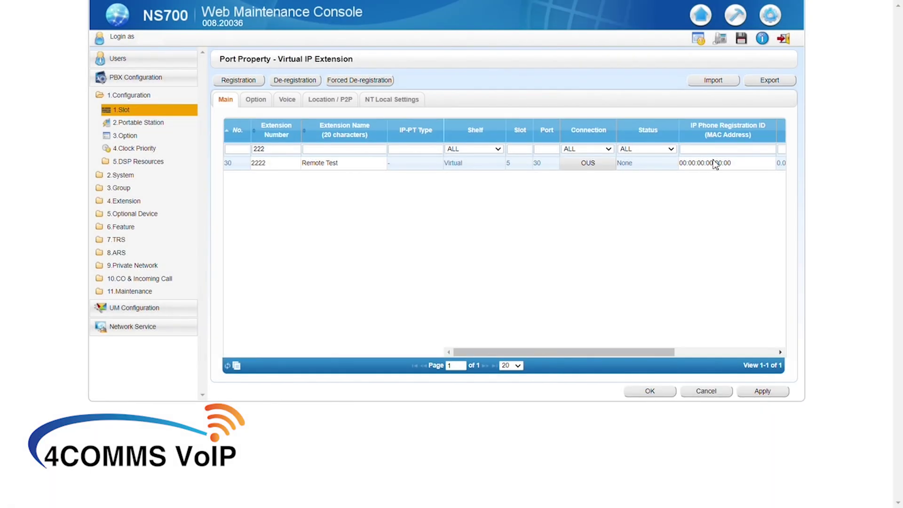
click(736, 163)
key(ctrl+c)
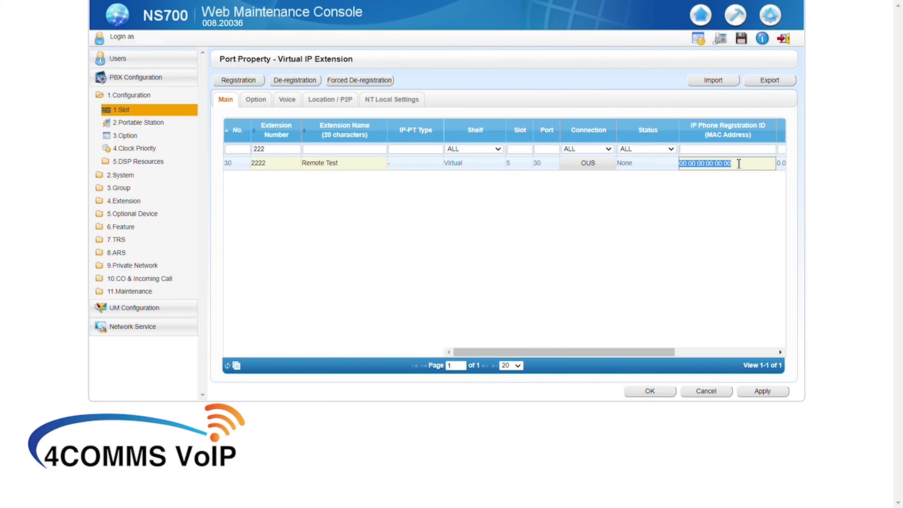
key(BackSpace)
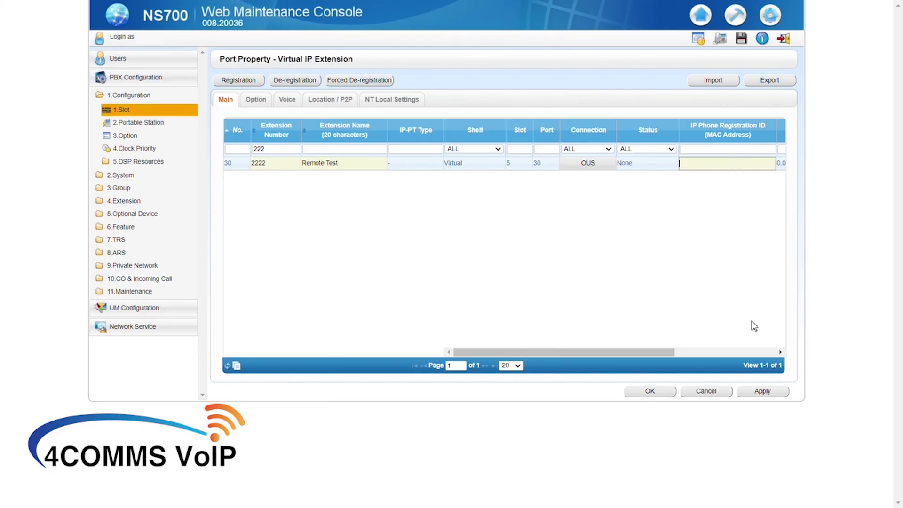
click(585, 166)
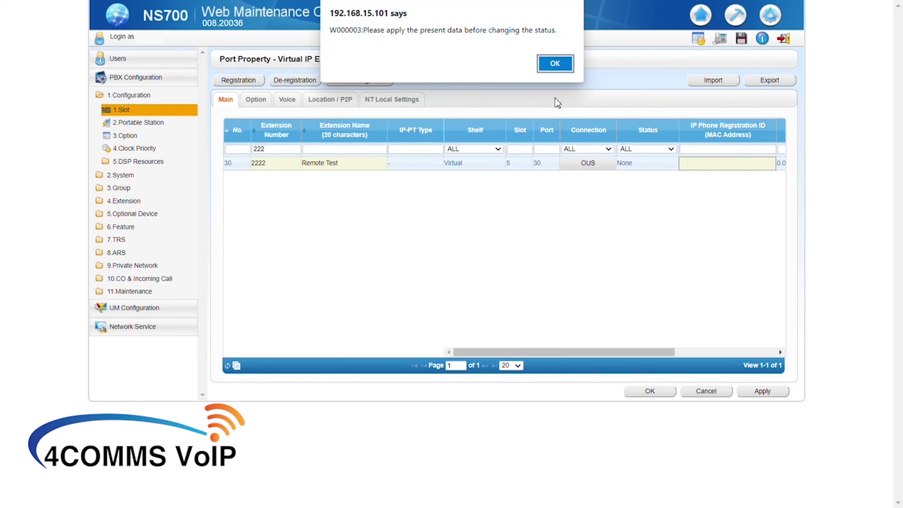
click(558, 64)
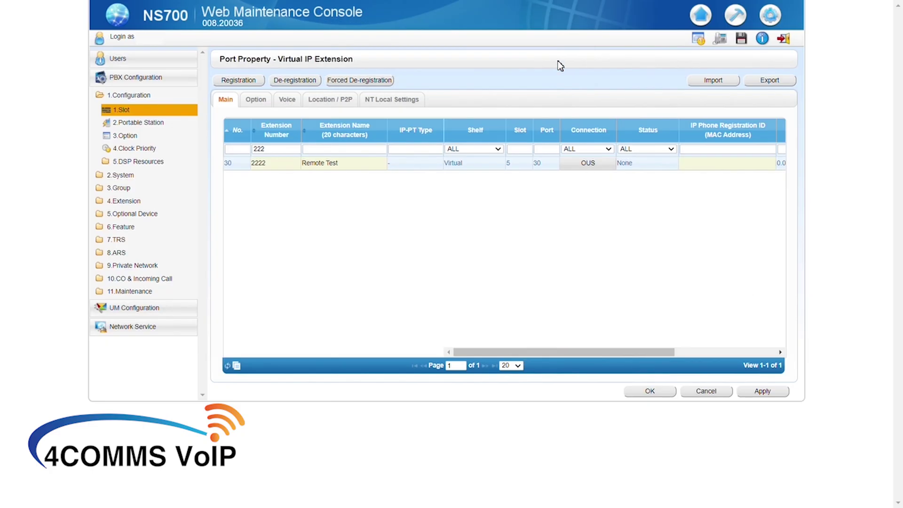
Set the MAC address to 00:00:00:00:00:00, apply, and return the port to INS
click(704, 163)
key(ctrl+v)
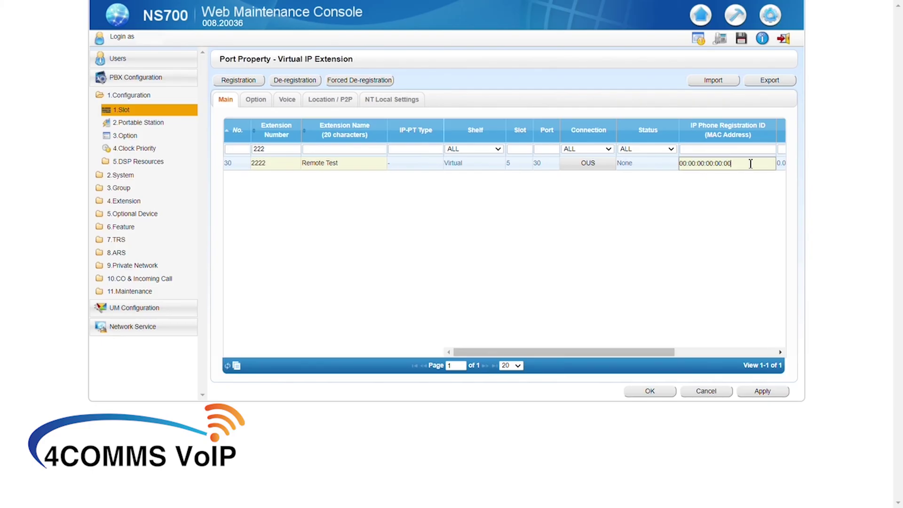
click(763, 392)
click(587, 164)
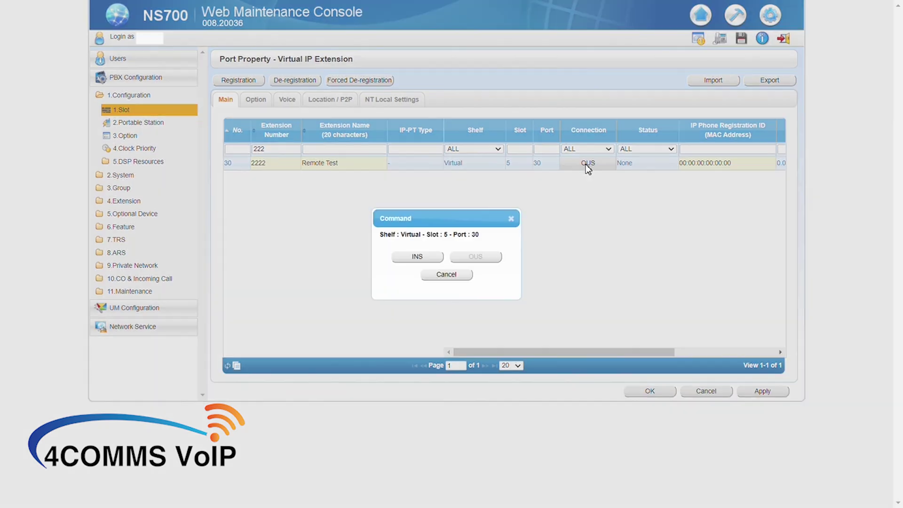
click(409, 257)
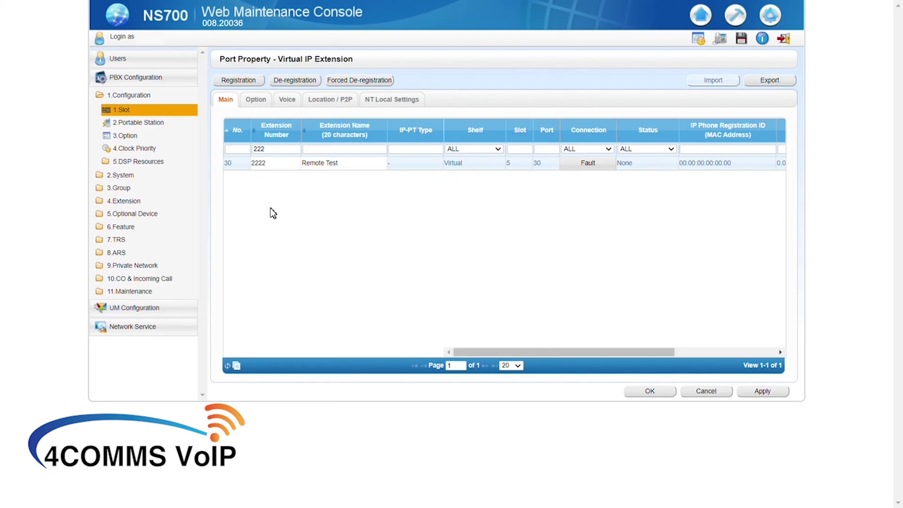
Open Slot > System Property > Site and highlight the 'Perform System Reset' footnote
click(125, 115)
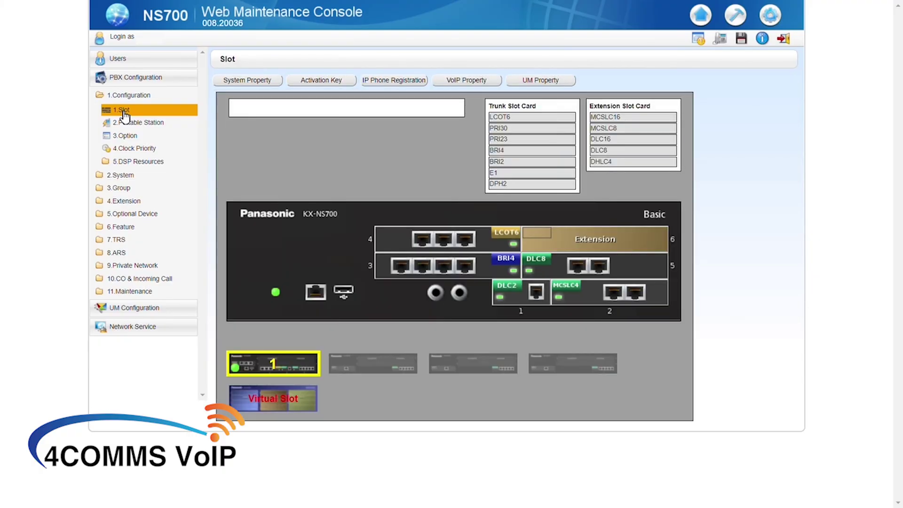
mouse_move(236, 77)
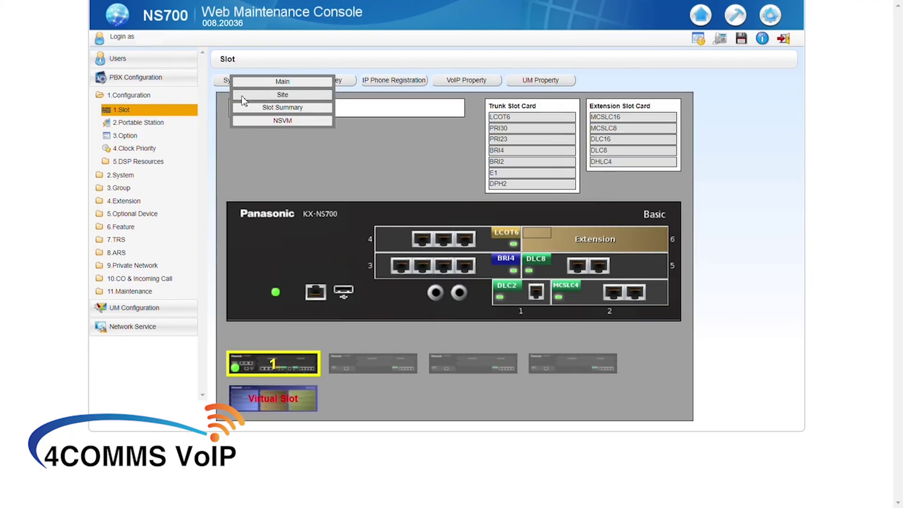
click(243, 97)
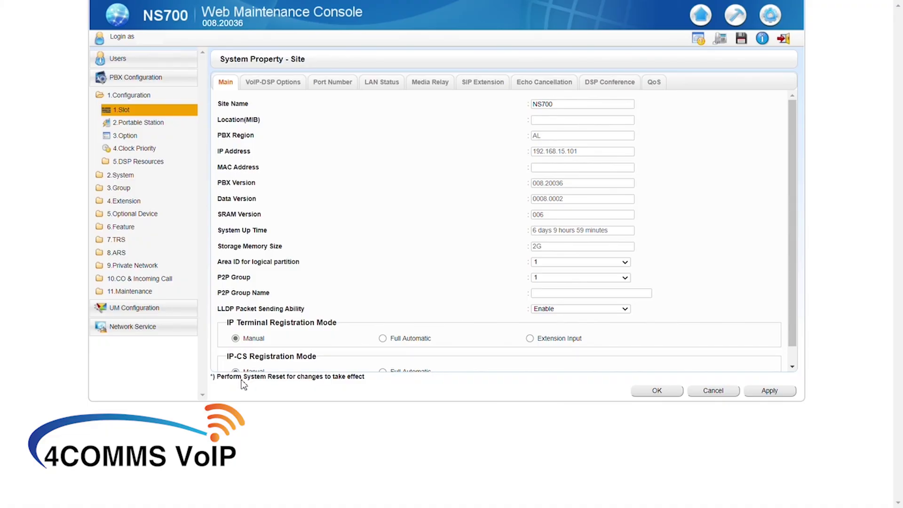
drag(229, 377, 324, 379)
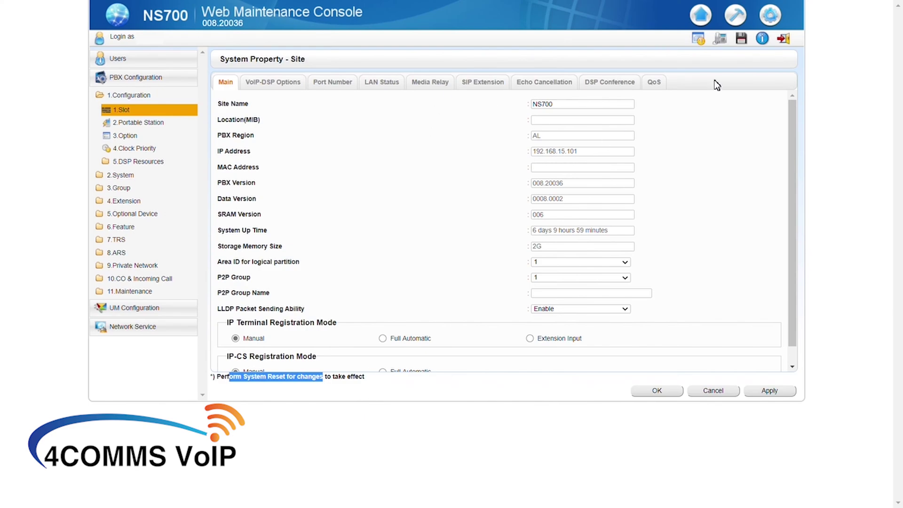
Run System Control > System Reset and confirm both restart prompts
click(736, 19)
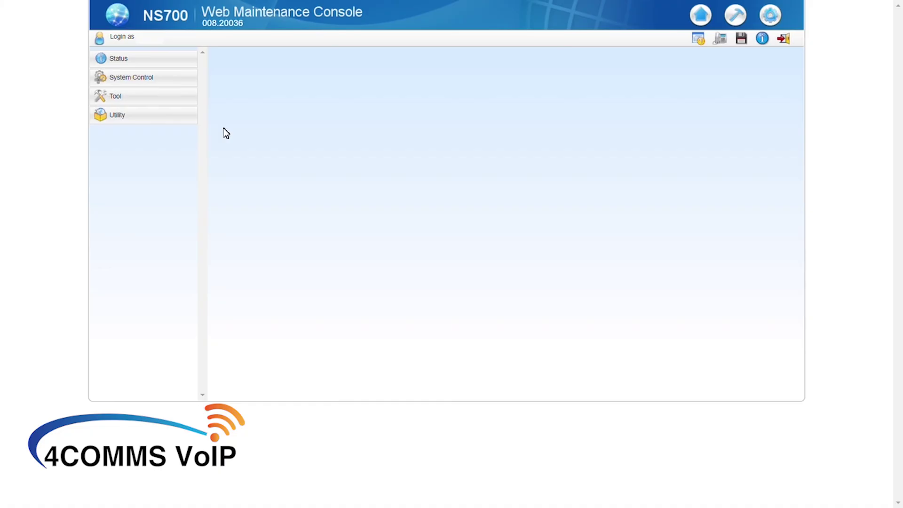
click(158, 80)
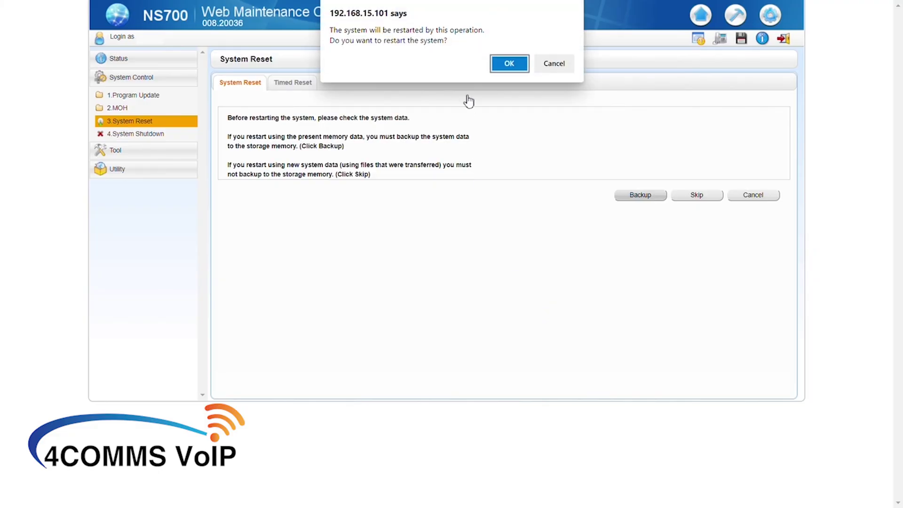
click(508, 67)
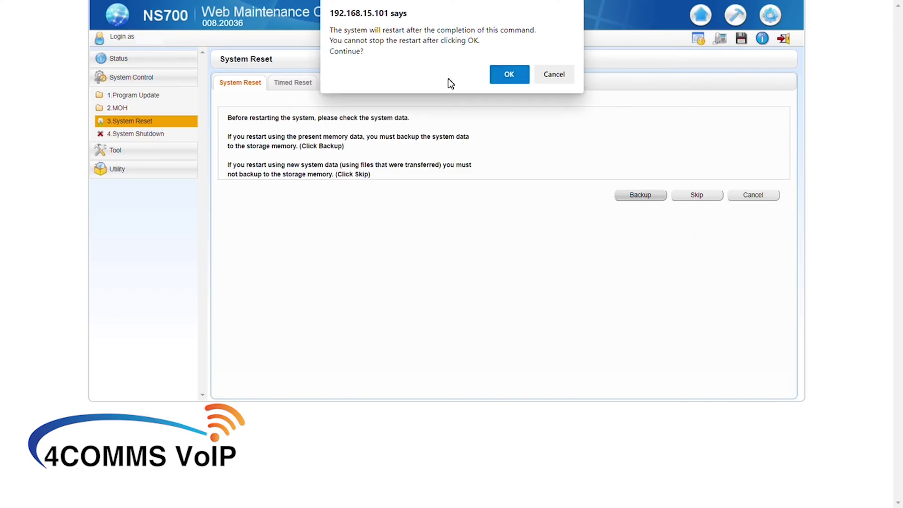
click(508, 76)
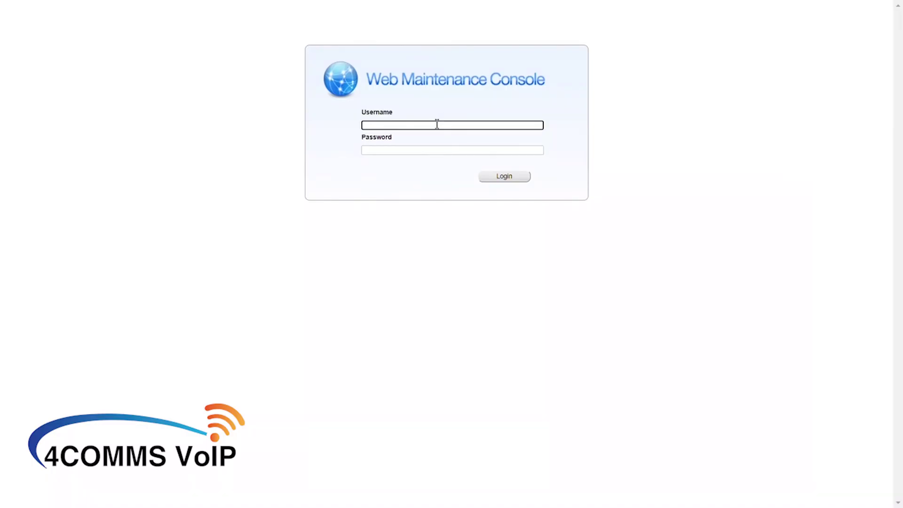
Sign in as INSTALLER with the account password
key(Caps_Lock)
text(INSTALLER)
key(Tab)
text(•••••••)
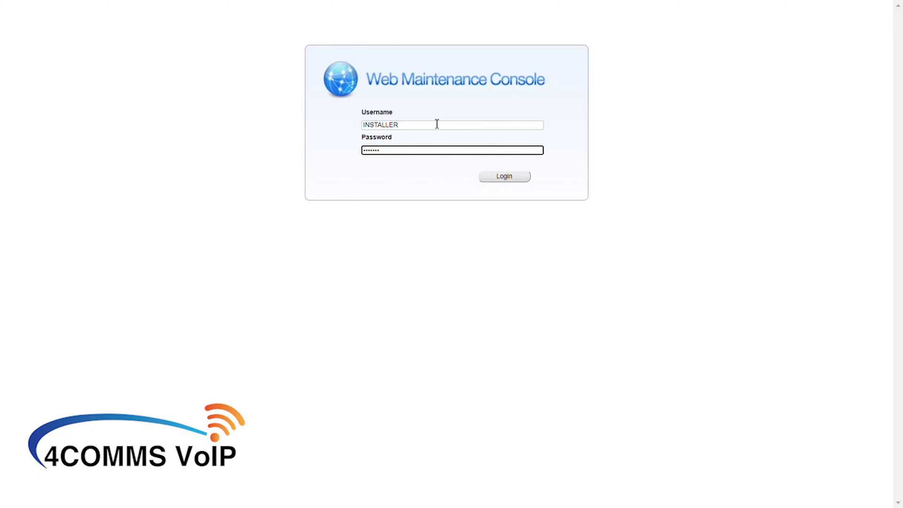
click(507, 177)
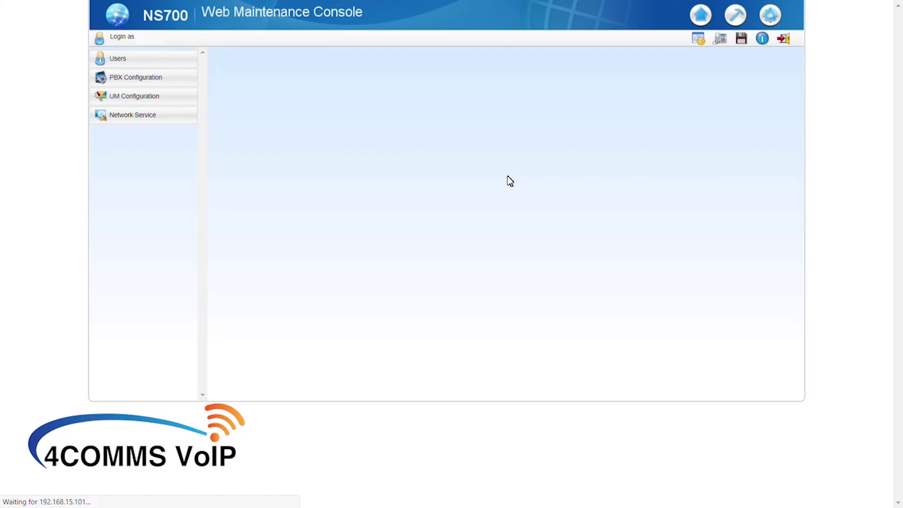
Open the IP-PT Virtual IP Extension list under PBX Configuration, 1.Slot, IP Phone Registration
click(146, 78)
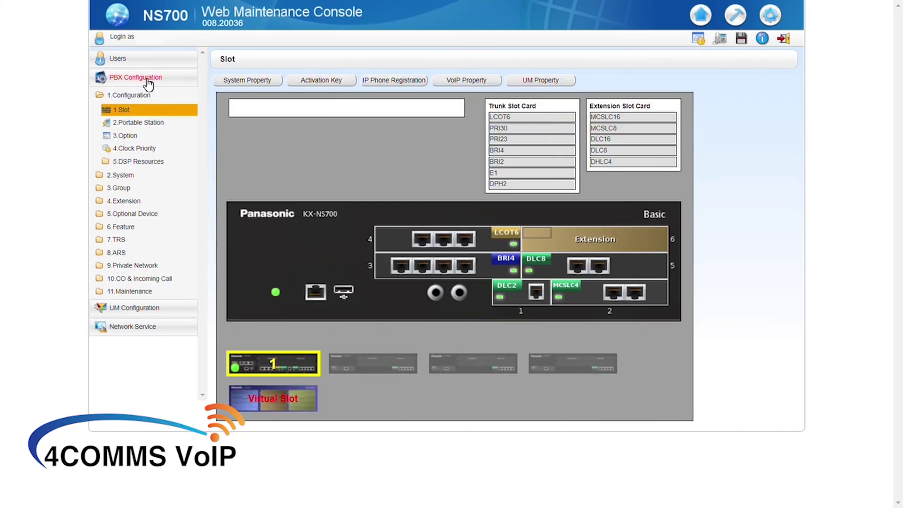
click(135, 115)
mouse_move(385, 89)
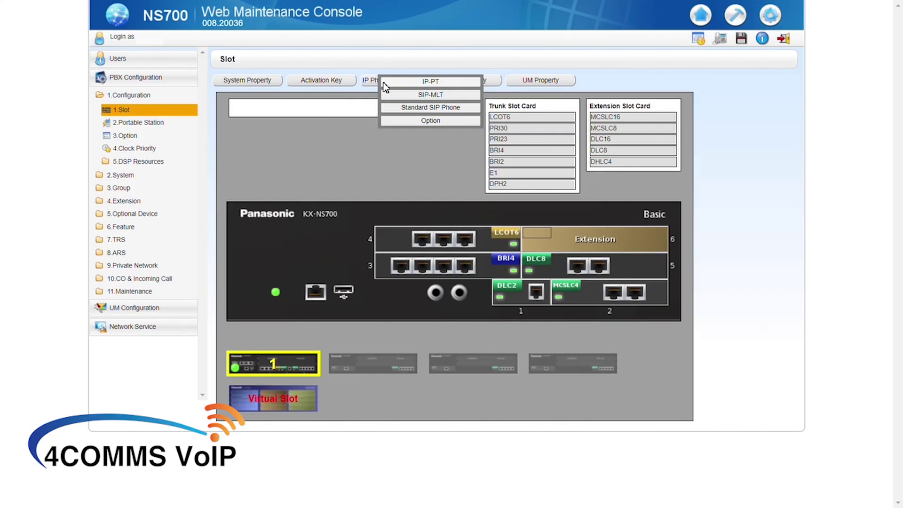
click(385, 84)
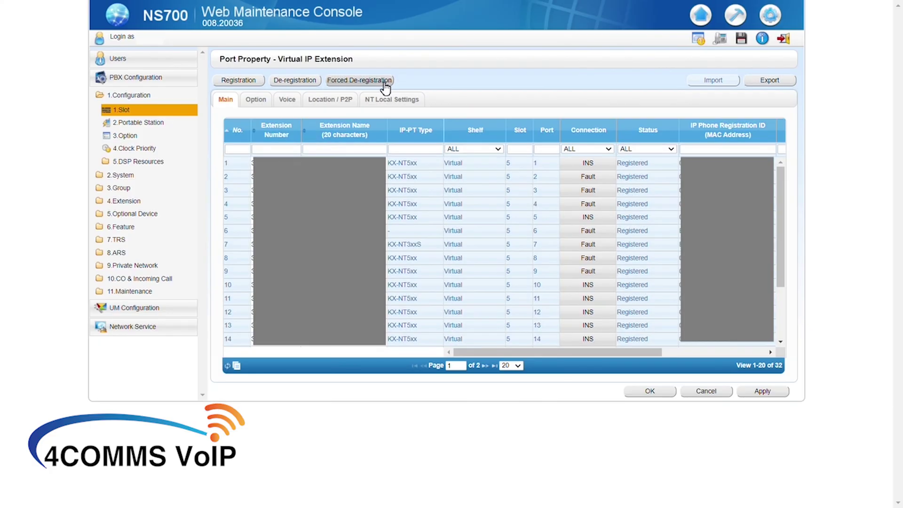
Run the registration wizard for extension 2222 'Remote Test' through to completion
click(245, 80)
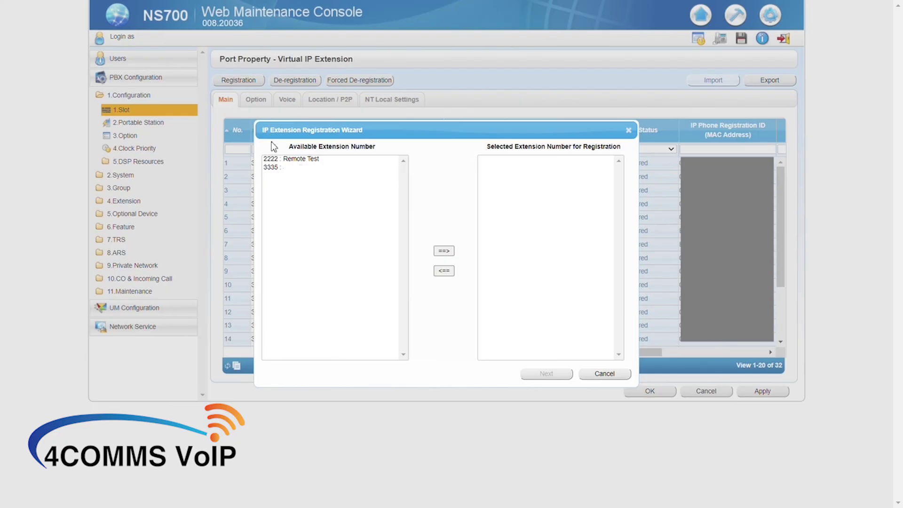
click(278, 160)
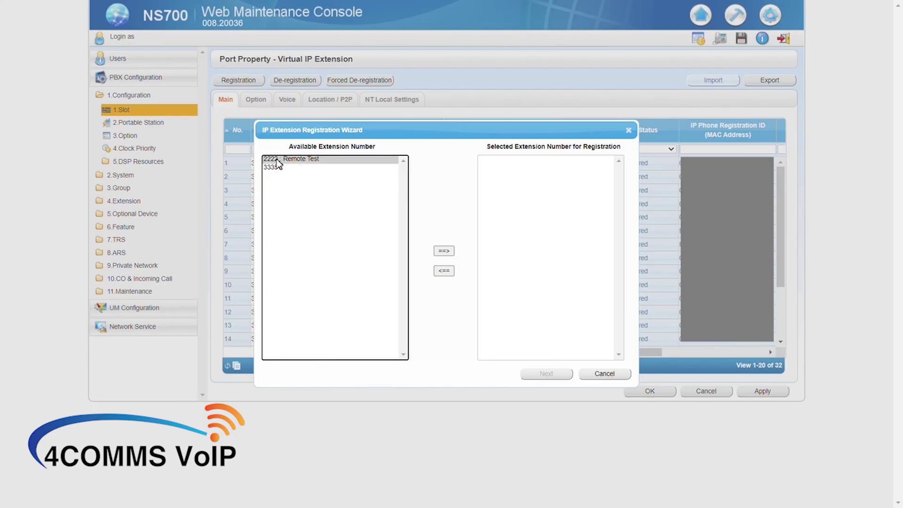
click(443, 251)
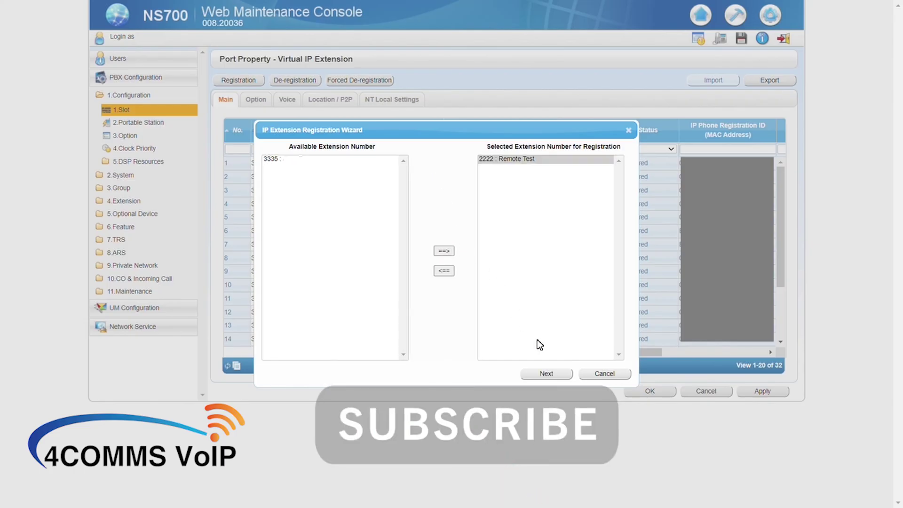
click(542, 375)
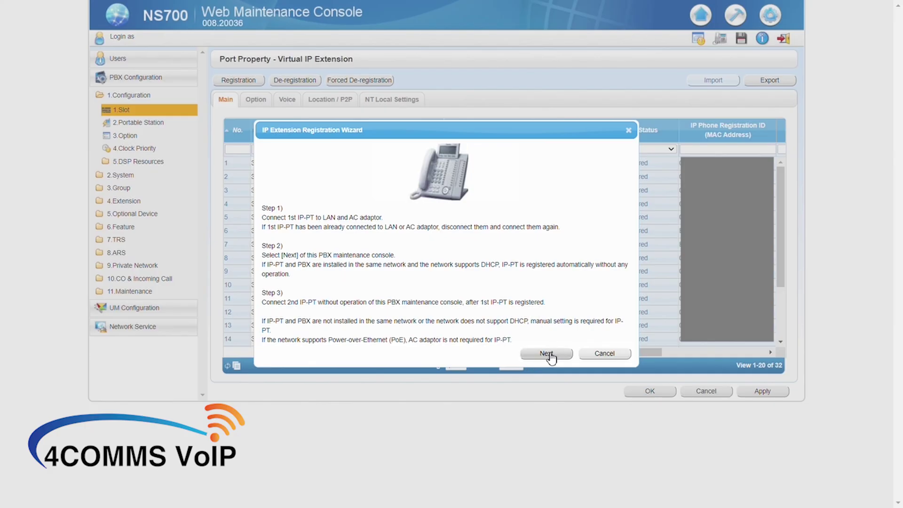
click(547, 354)
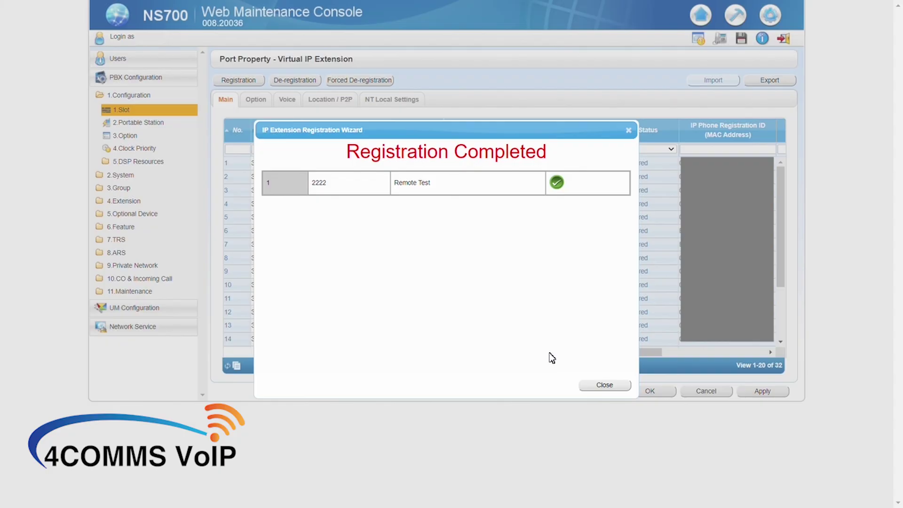
click(604, 386)
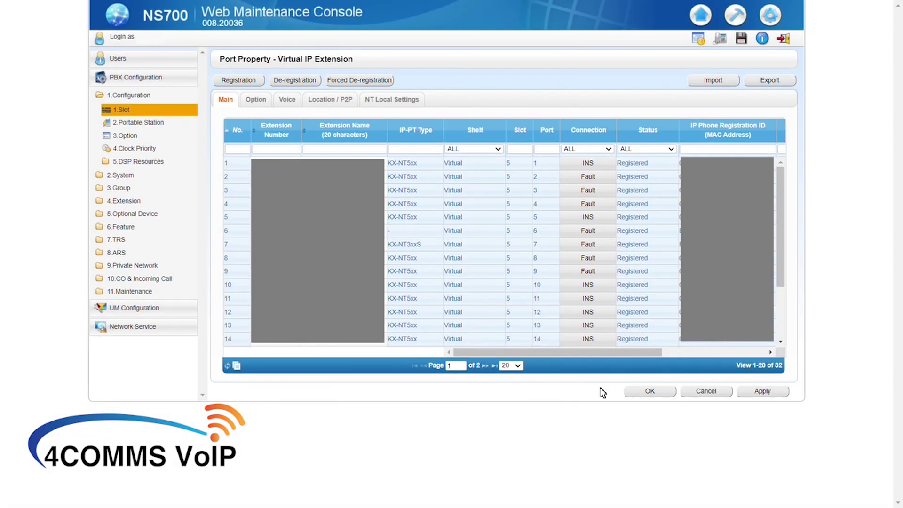
Filter the extension list by '22' and show the Location / P2P settings
click(270, 149)
text(22)
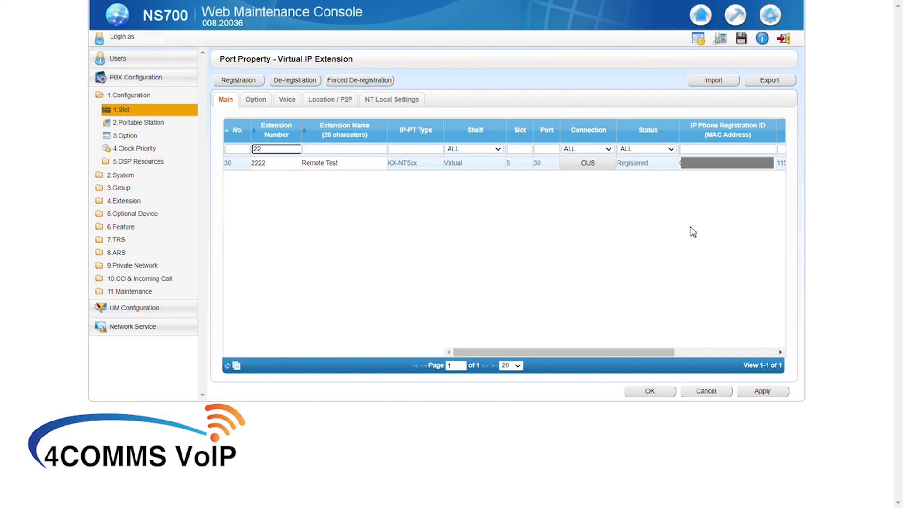
click(318, 99)
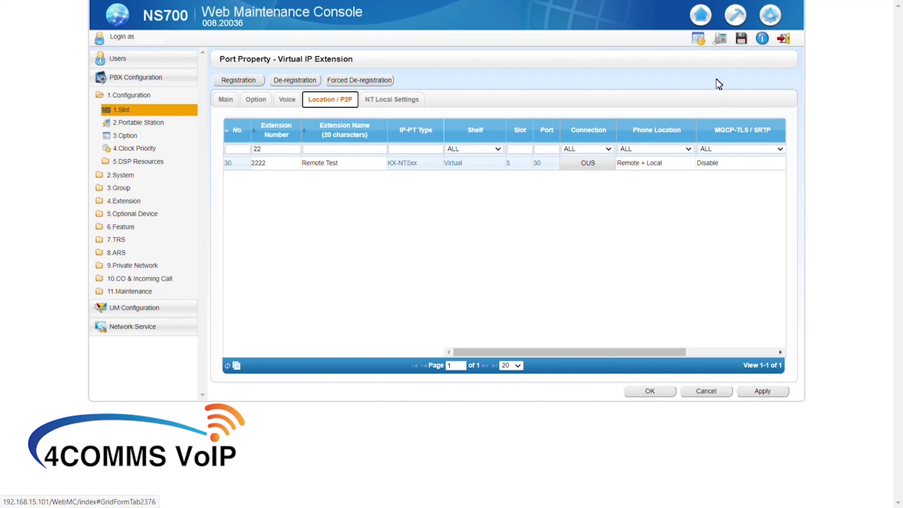
Save the system data from the toolbar and confirm Yes
click(742, 38)
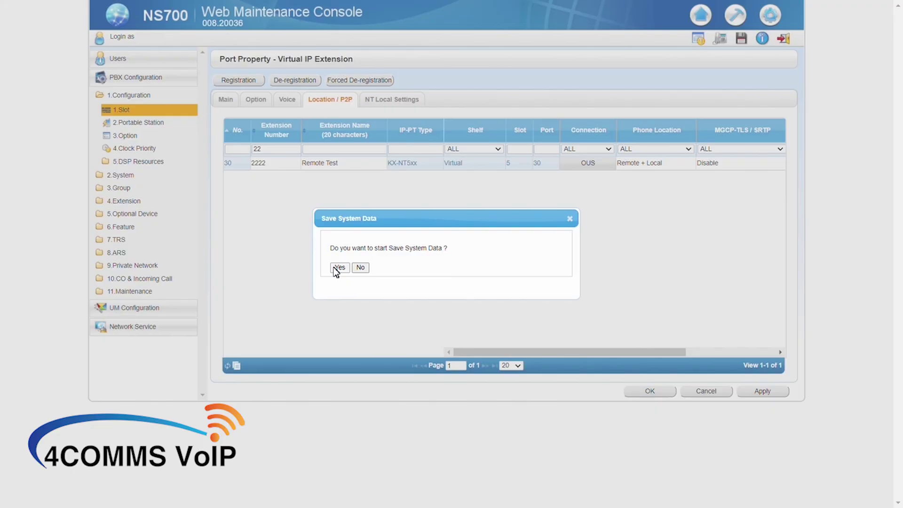
click(339, 267)
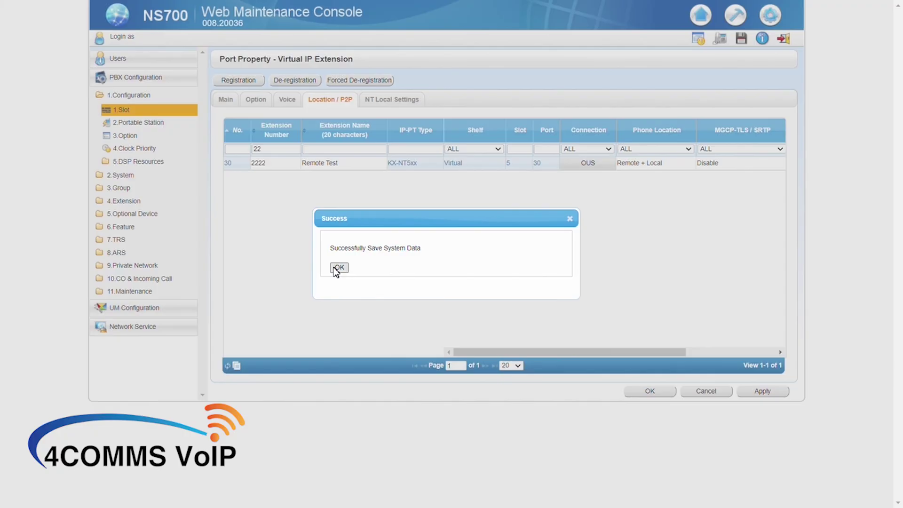